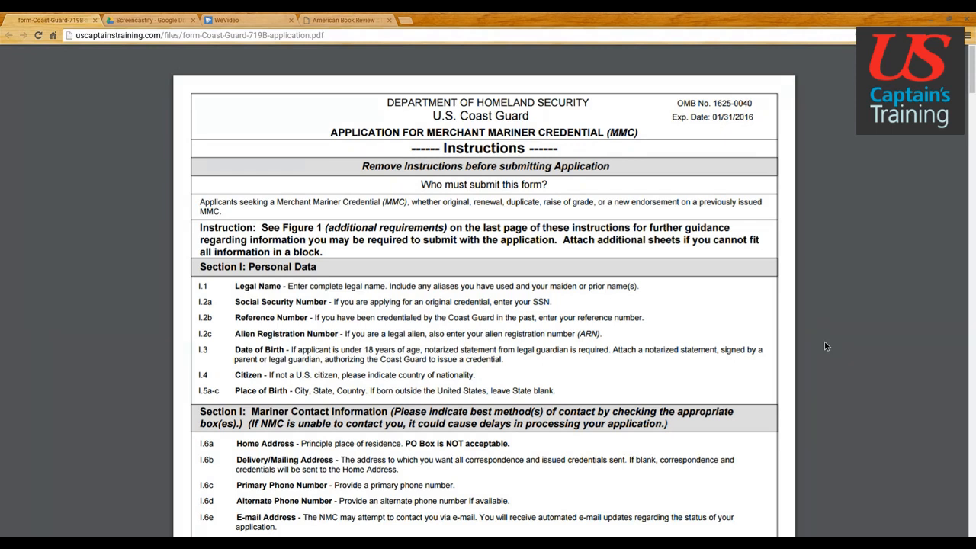
Step: Scroll past the instructions to the blank page 4 application form
scroll(824, 345, "down", 3)
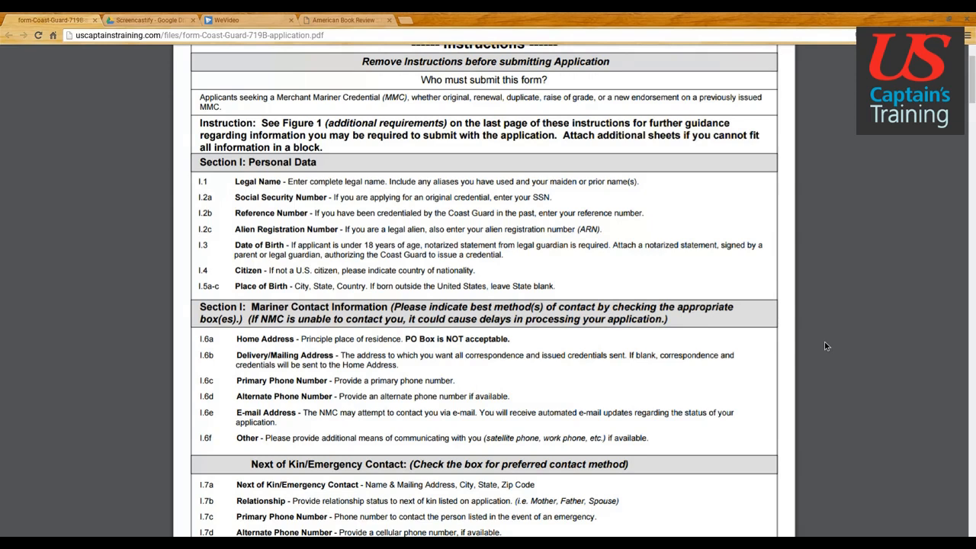
scroll(825, 345, "up", 1)
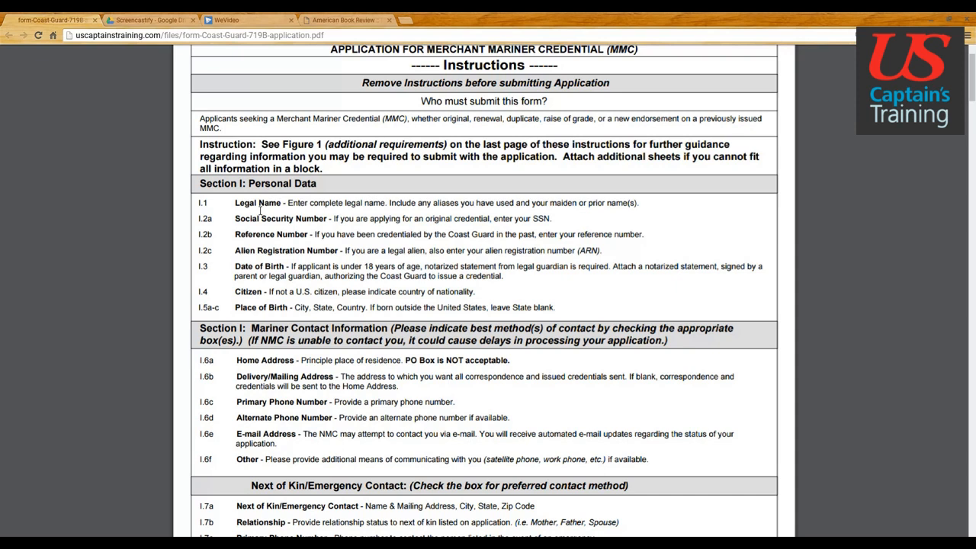
scroll(391, 250, "down", 15)
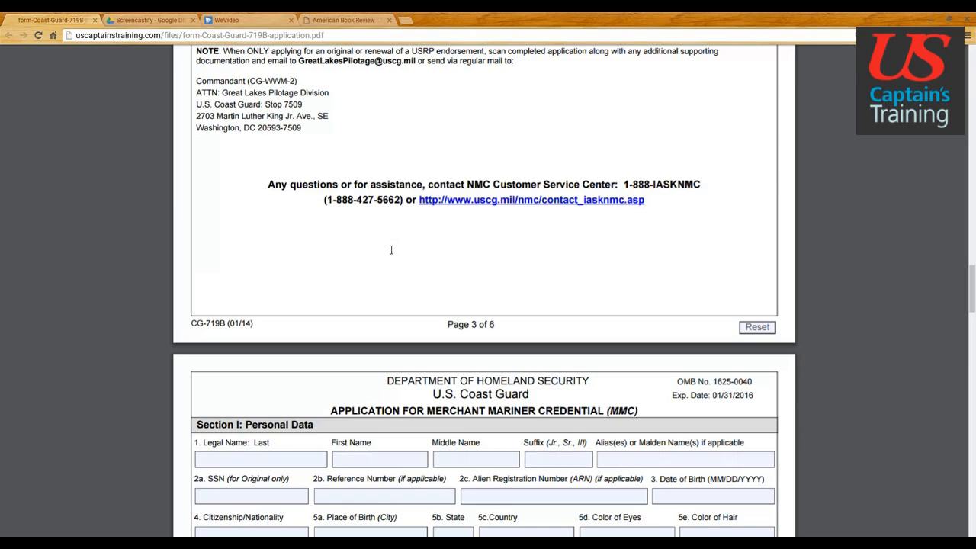
scroll(391, 249, "down", 3)
scroll(391, 249, "down", 2)
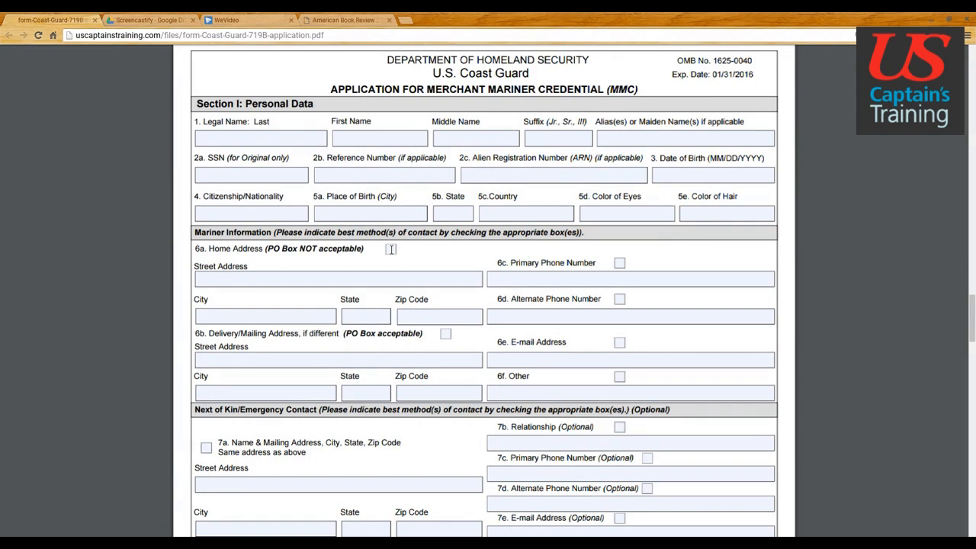
Step: Enter the applicant's last, first and middle names, leaving suffix and aliases blank
left_click(241, 140)
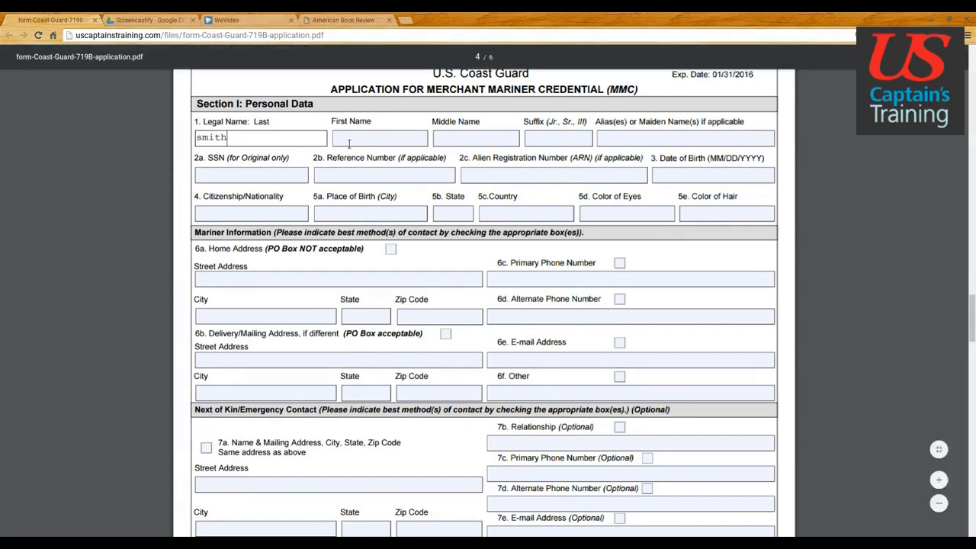
left_click(349, 144)
left_click(451, 145)
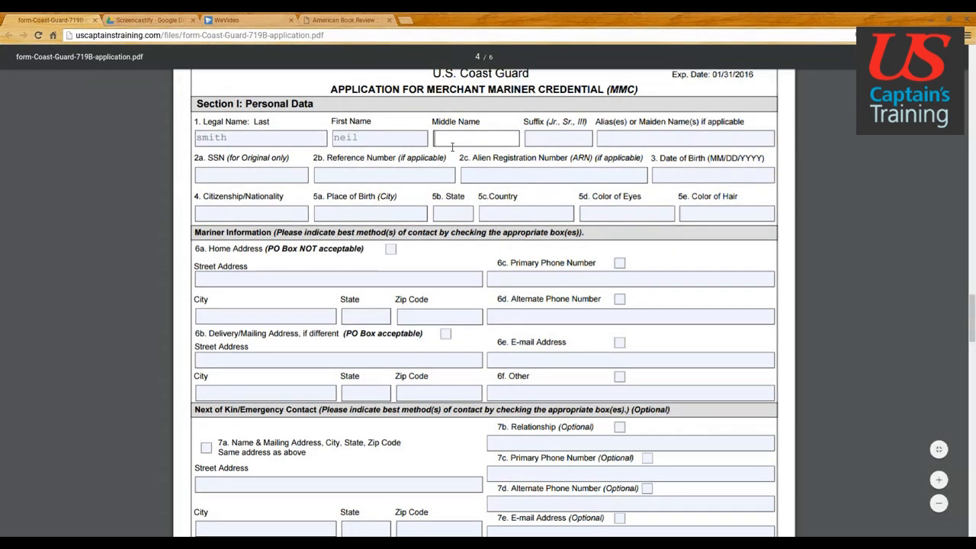
type("m")
left_click(538, 141)
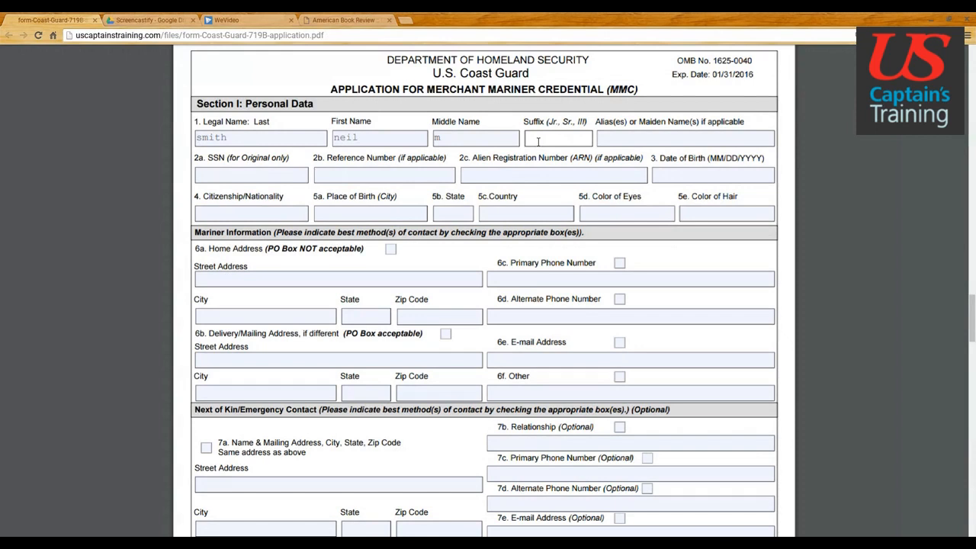
left_click(634, 140)
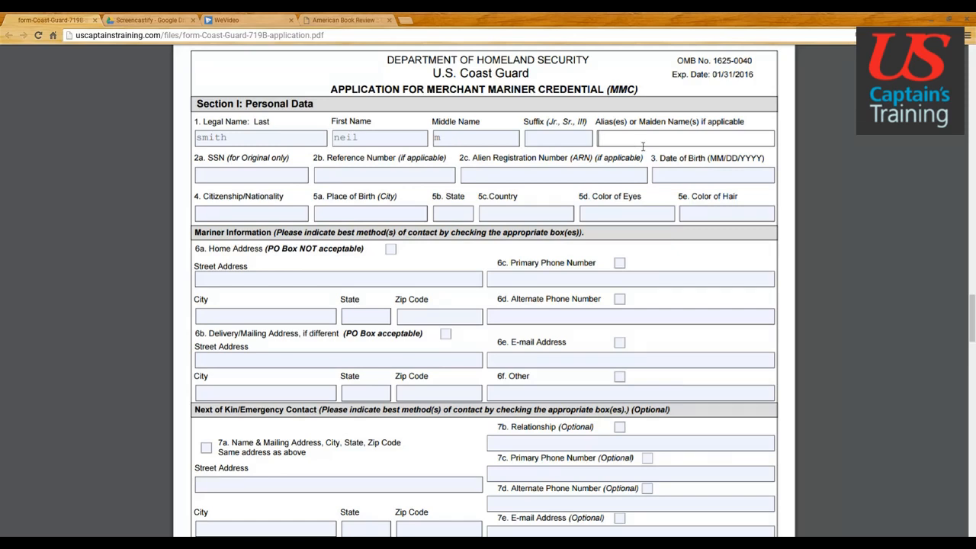
Step: Fill the 2a SSN field with the placeholder xxxxxxxxx, skipping reference and alien numbers
left_click(290, 181)
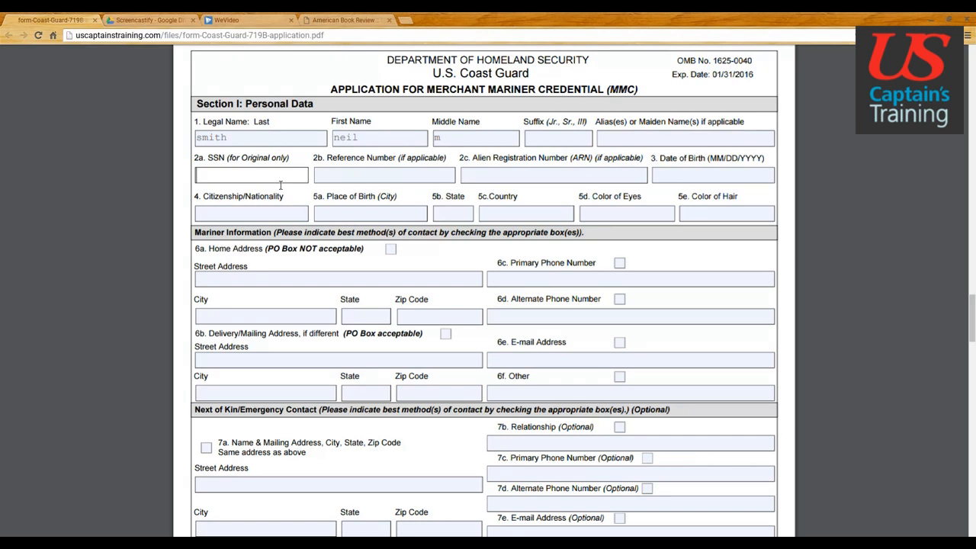
type("xxx")
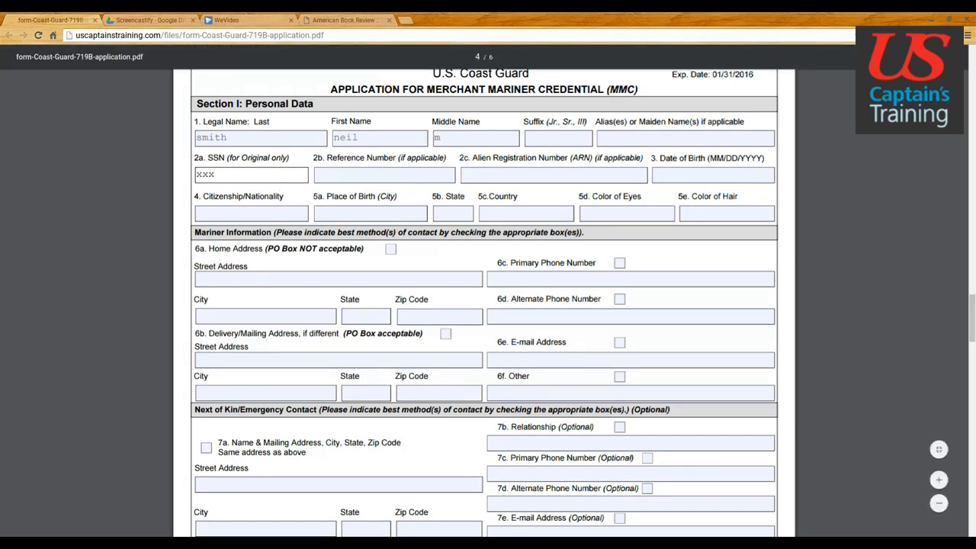
type("xxxxxx")
left_click(333, 180)
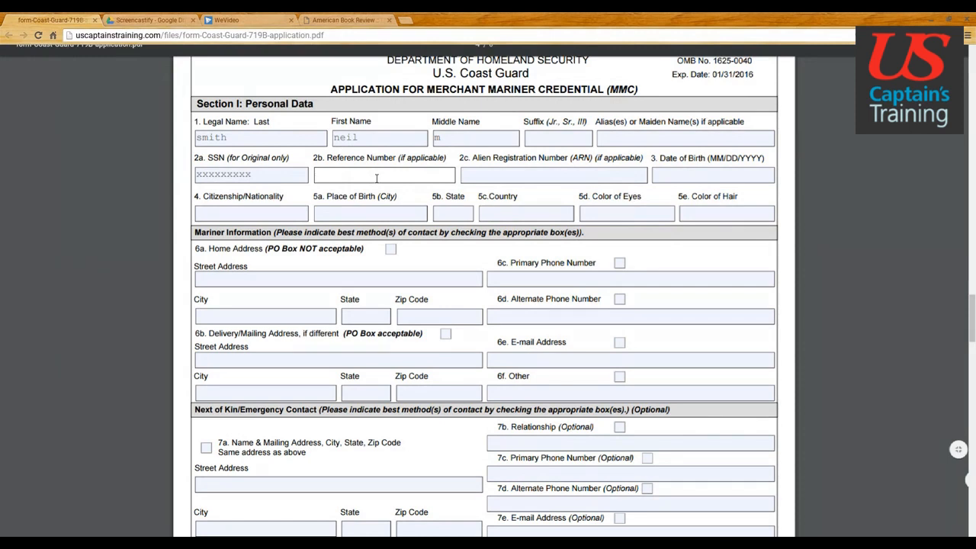
left_click(496, 180)
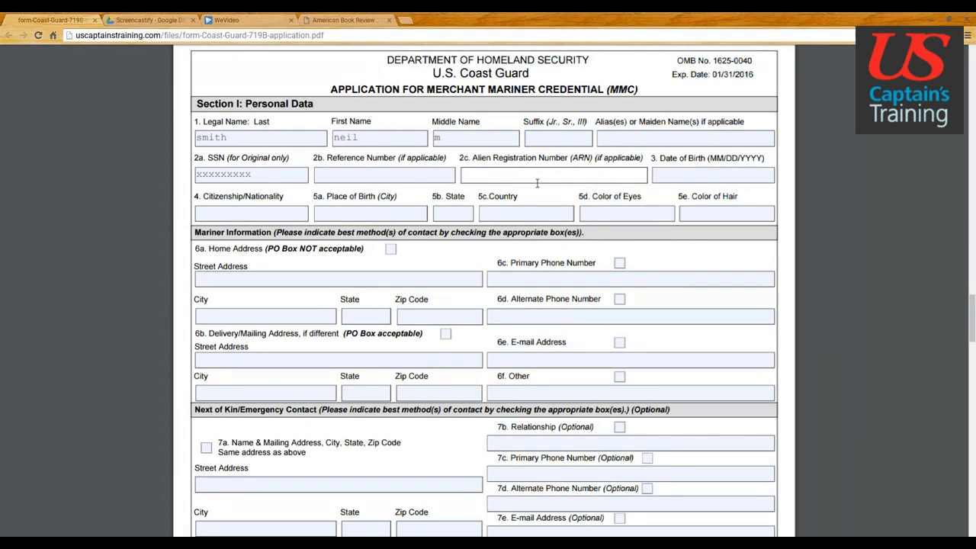
left_click(681, 178)
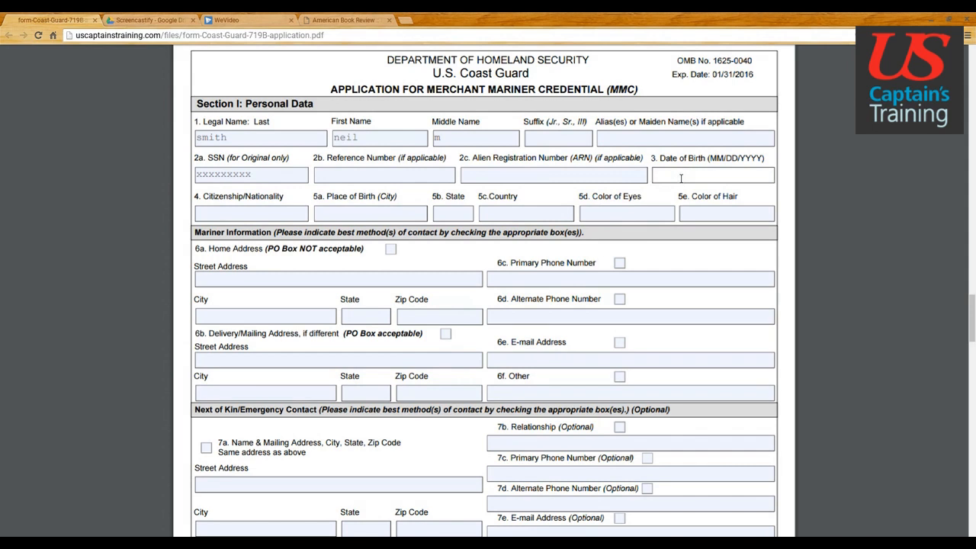
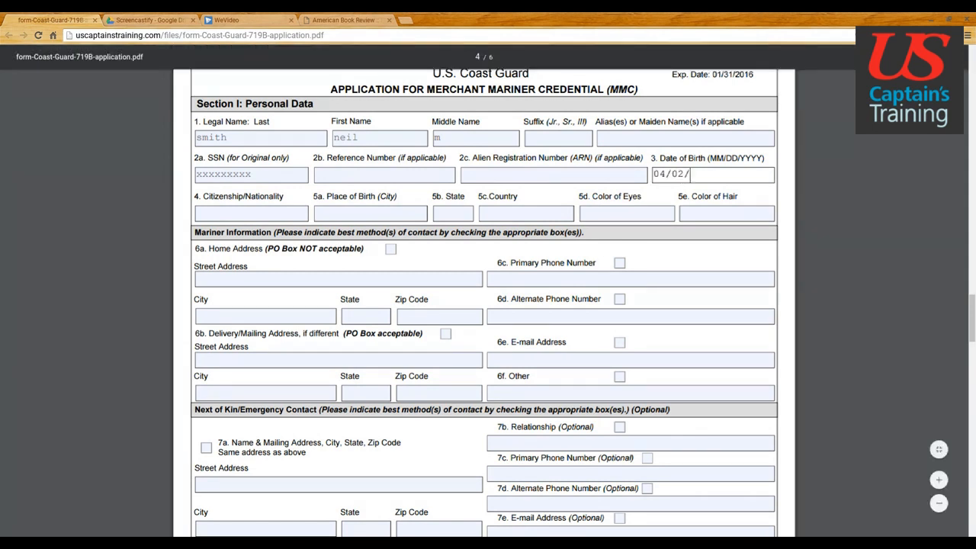
left_click(266, 215)
type("usa")
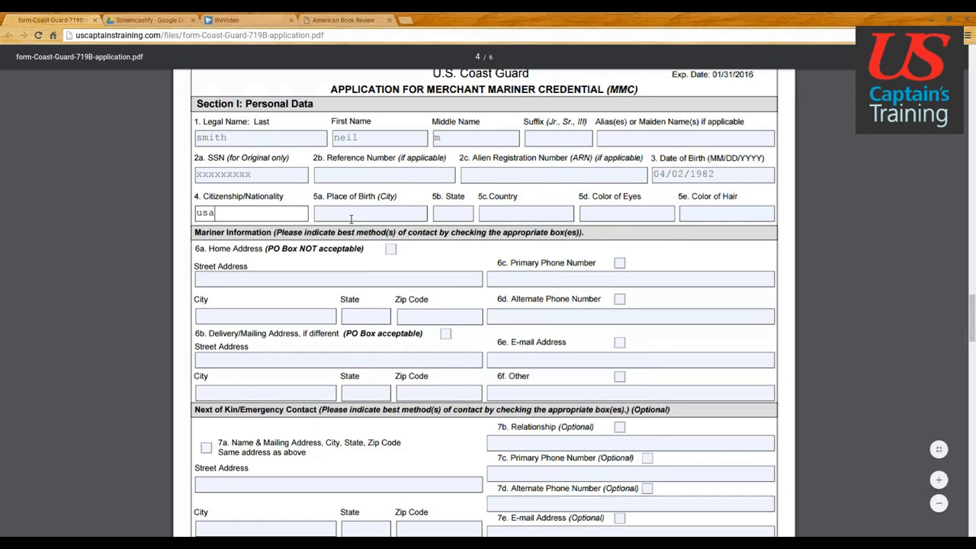
Step: Set the place of birth to traverse city, mi, usa
left_click(352, 219)
type("traverse city")
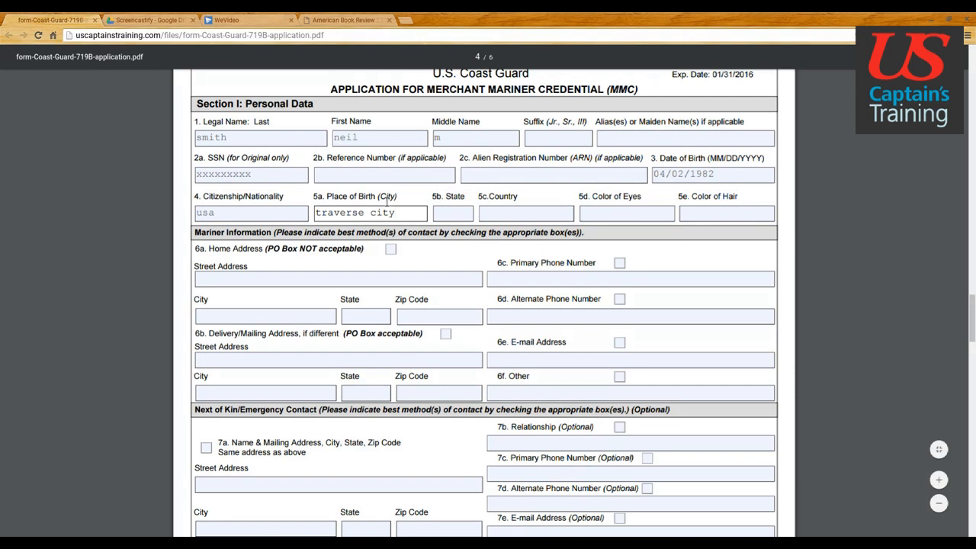
left_click(451, 219)
type("mi")
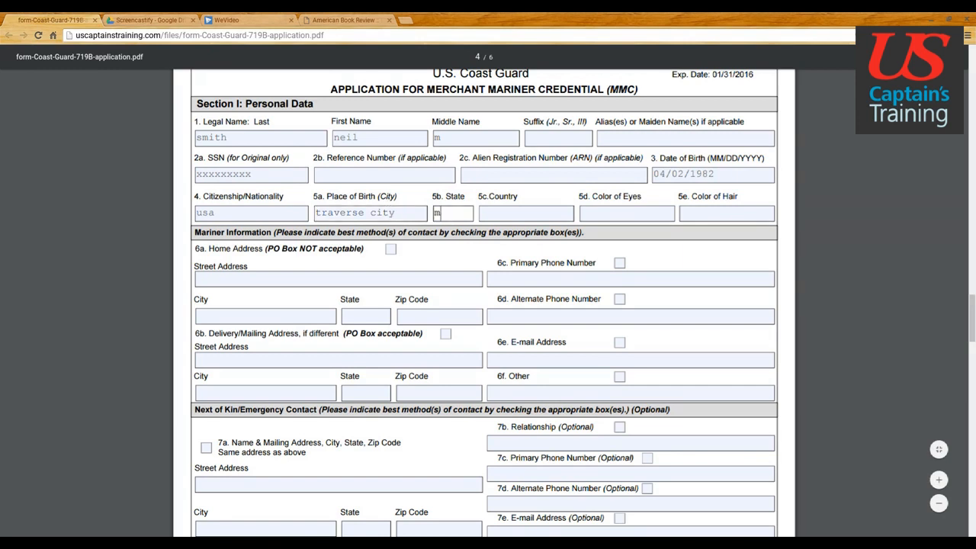
left_click(510, 218)
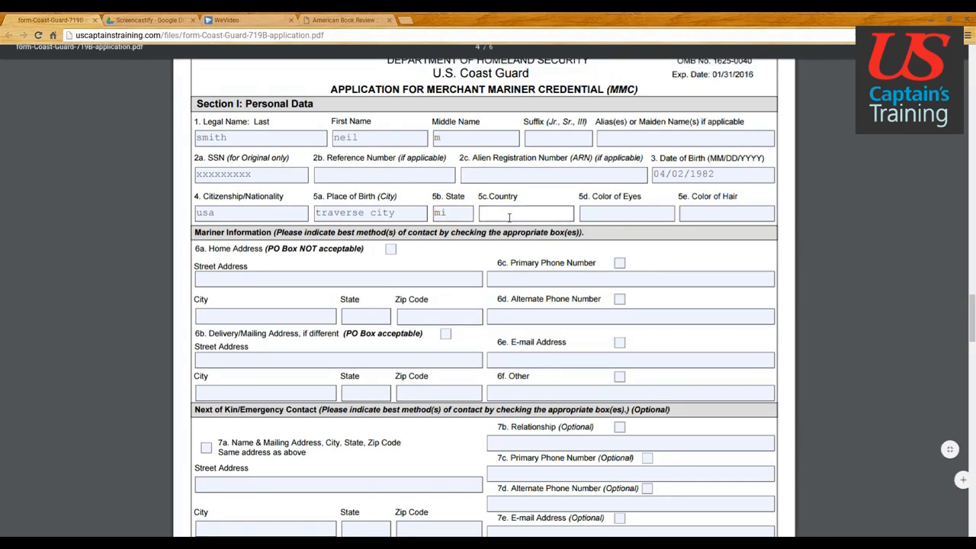
type("usa")
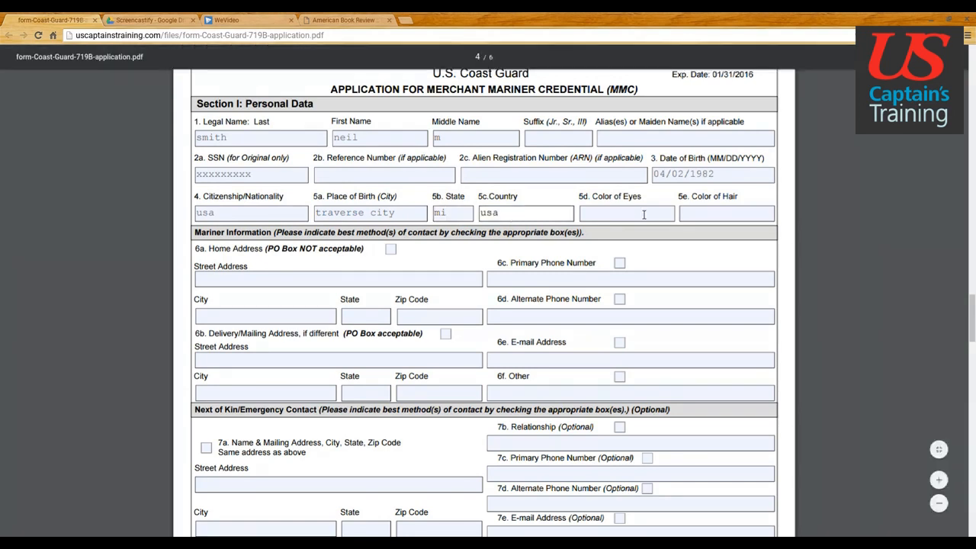
Step: Enter eye colour blue and move to the hair colour field
left_click(644, 214)
type("blue")
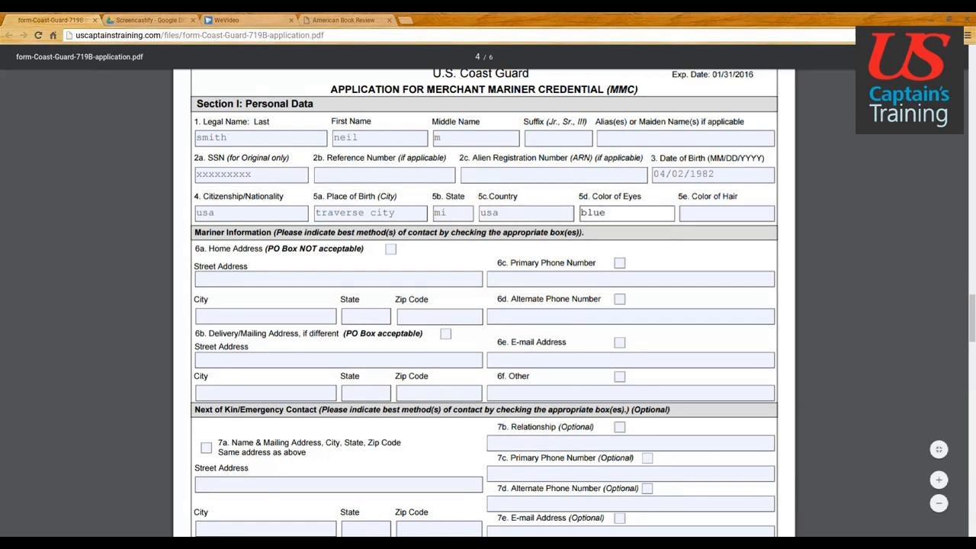
left_click(730, 219)
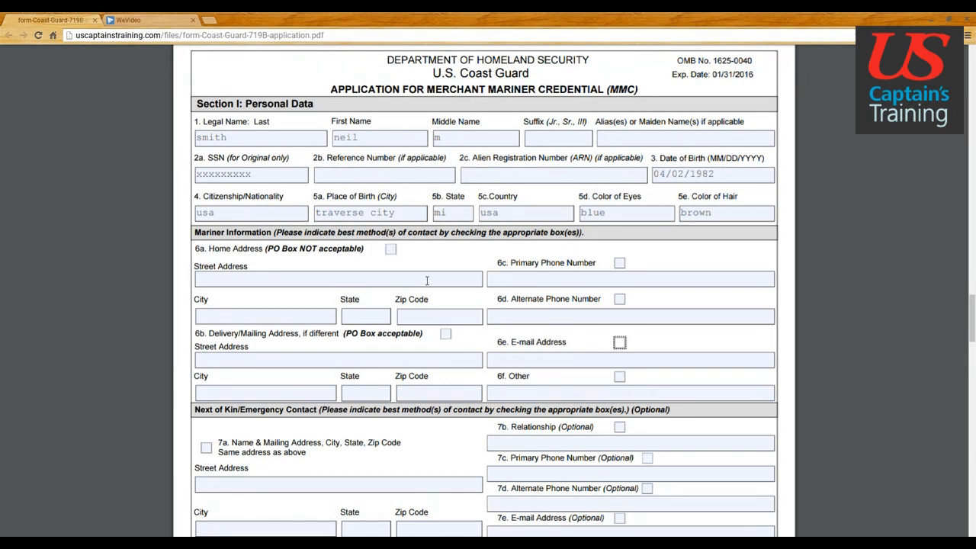
Step: Mark home address, primary phone and e-mail as preferred contact methods
left_click(390, 250)
left_click(622, 265)
left_click(621, 344)
Step: Enter the home street address, city and state, ready for the ZIP code
left_click(321, 282)
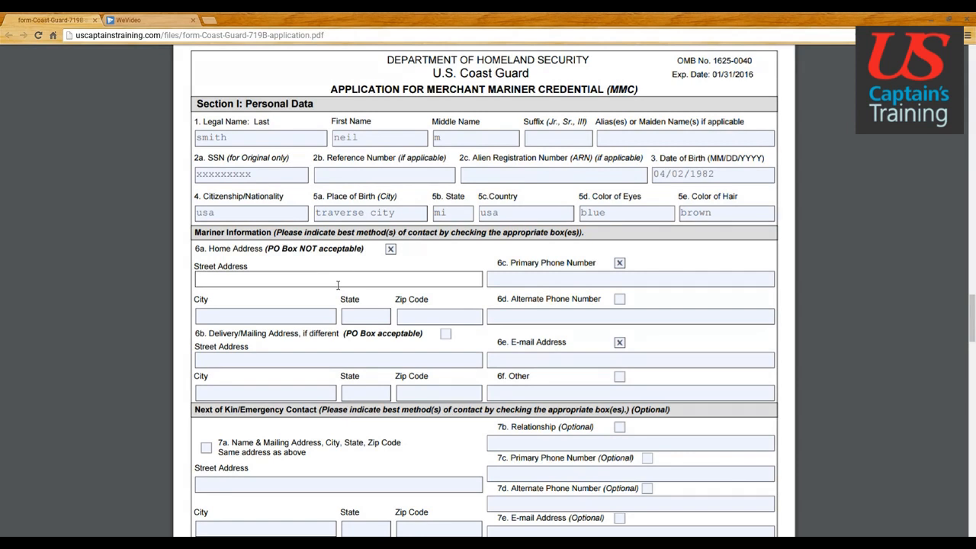
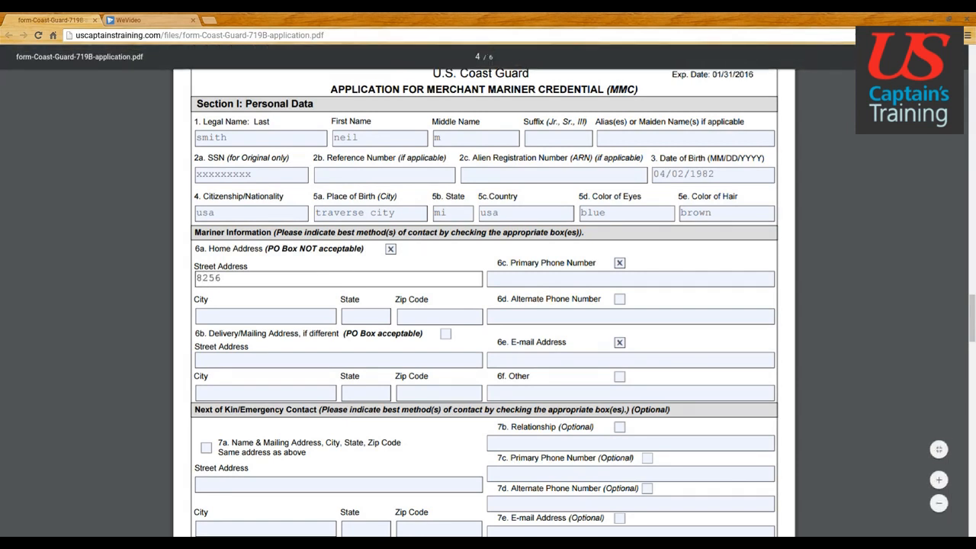
left_click(285, 321)
type("traverse city")
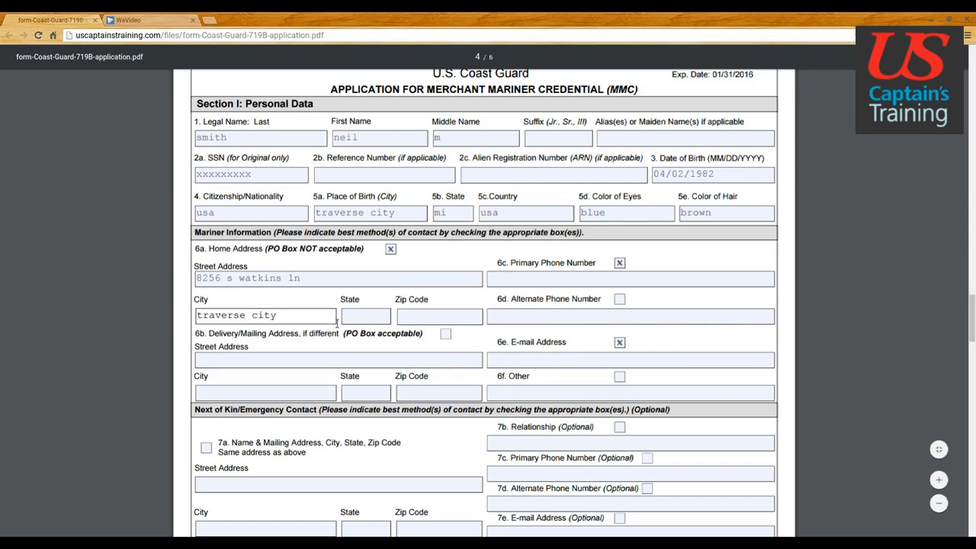
left_click(359, 321)
type("mi")
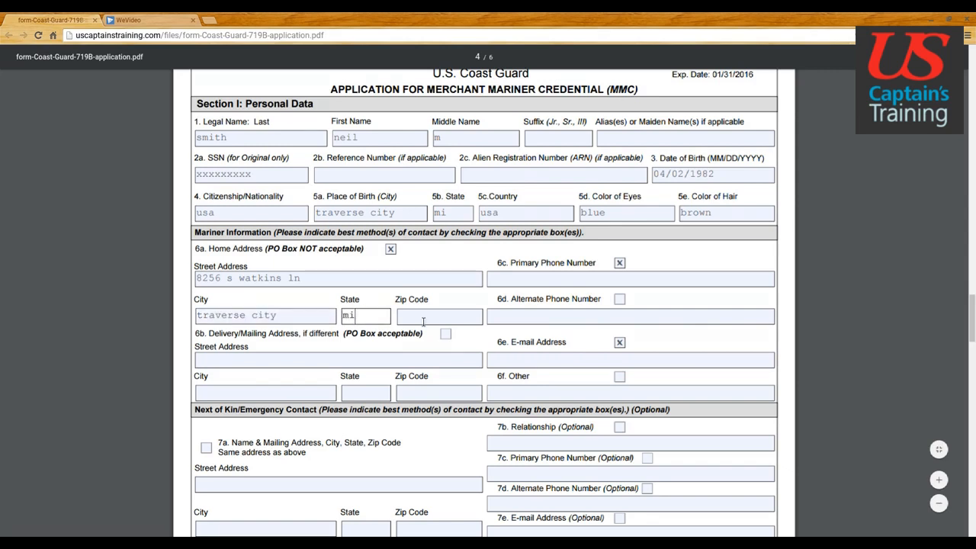
left_click(423, 321)
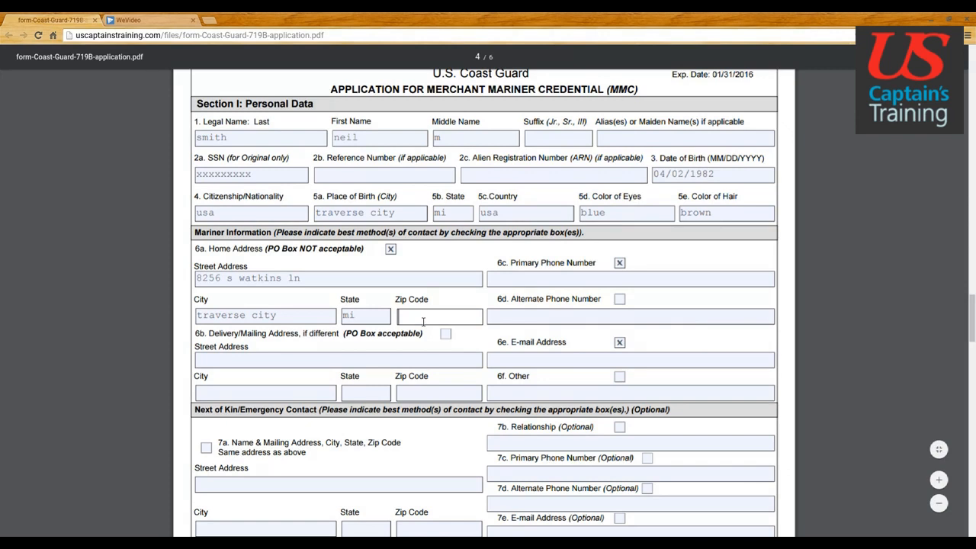
Step: Finish the home ZIP code and enter the mariner's primary phone number
type("49684")
left_click(518, 285)
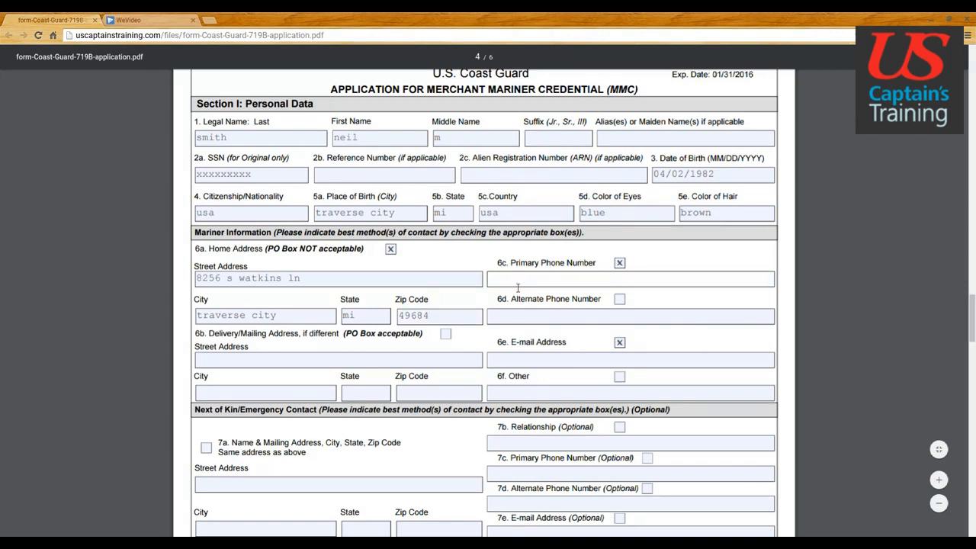
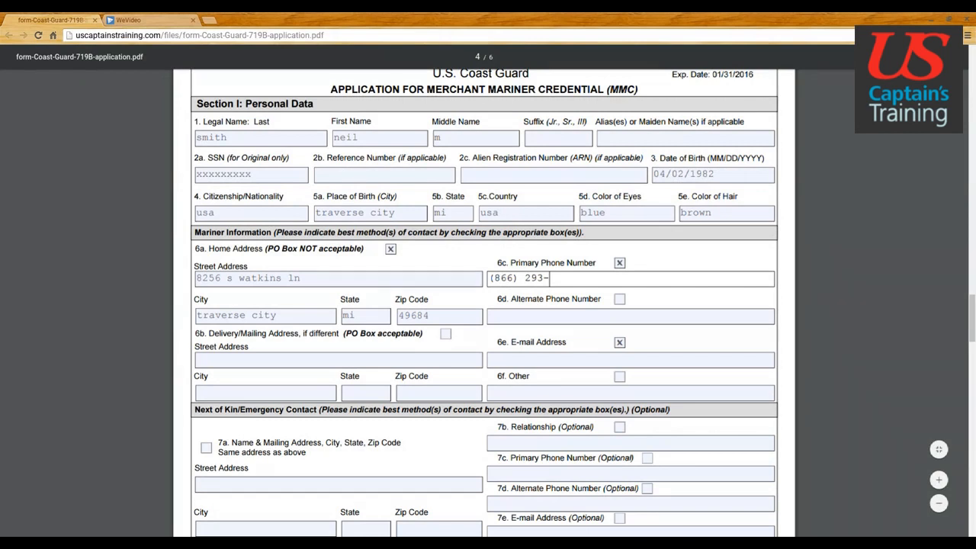
Step: Enter the mariner's e-mail address in field 6e
left_click(551, 360)
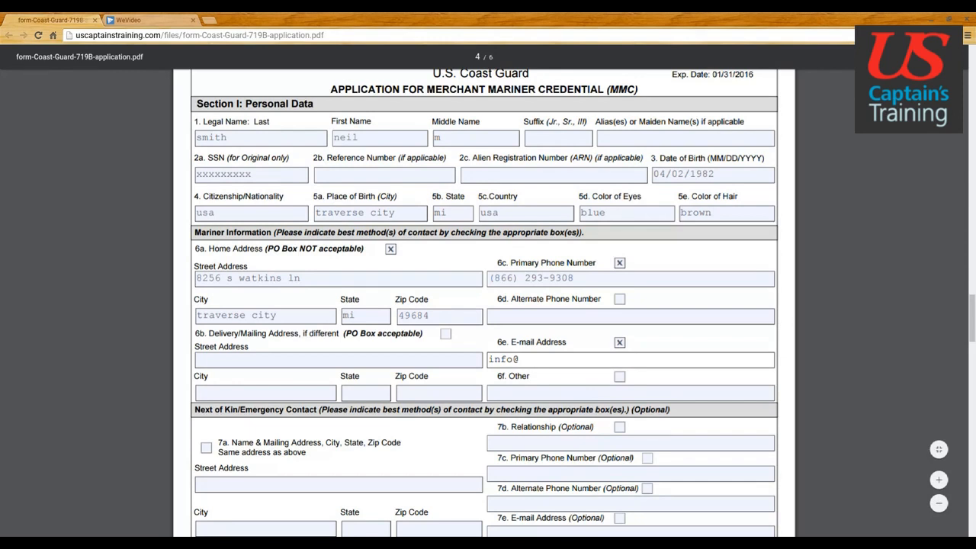
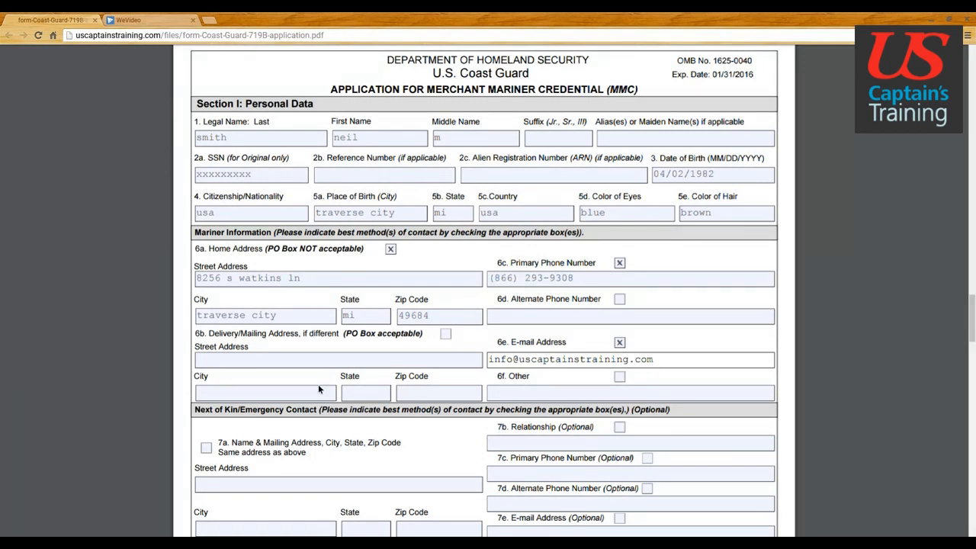
Step: Enter a PO box mailing street line plus its city, state and ZIP code
left_click(291, 364)
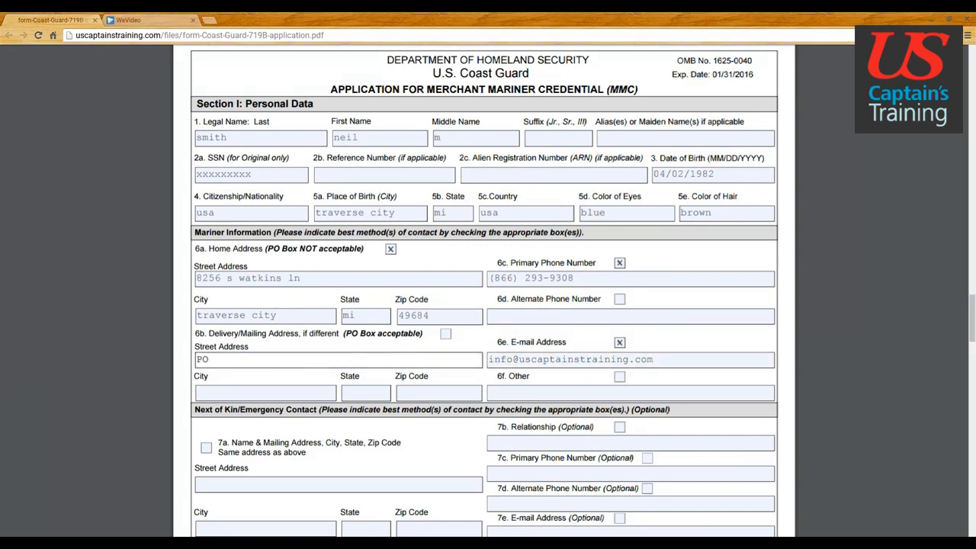
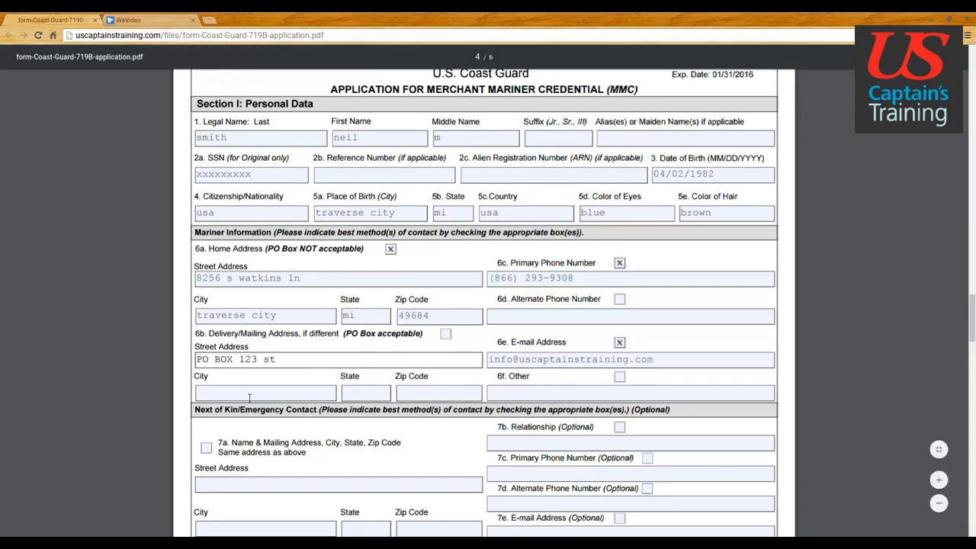
left_click(249, 397)
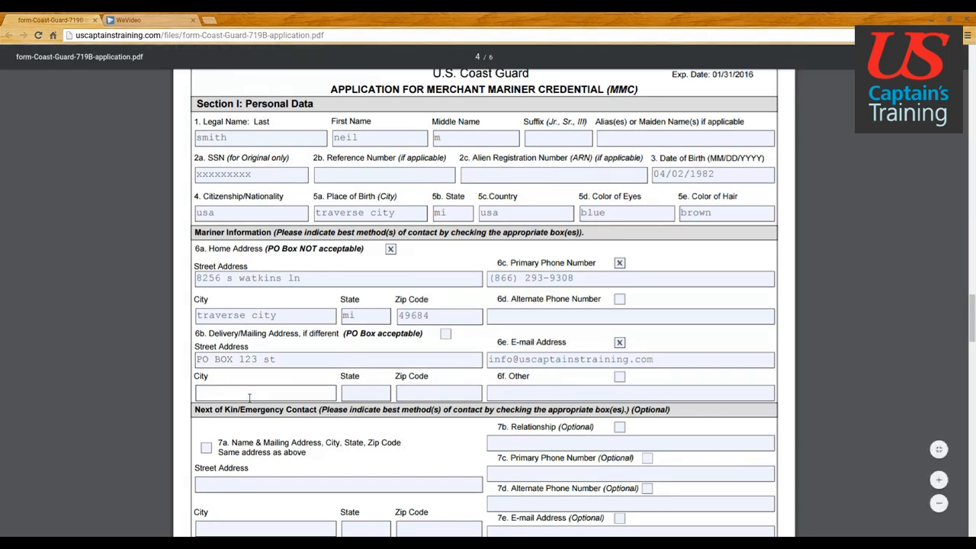
type("traverse city")
left_click(365, 395)
type("mi")
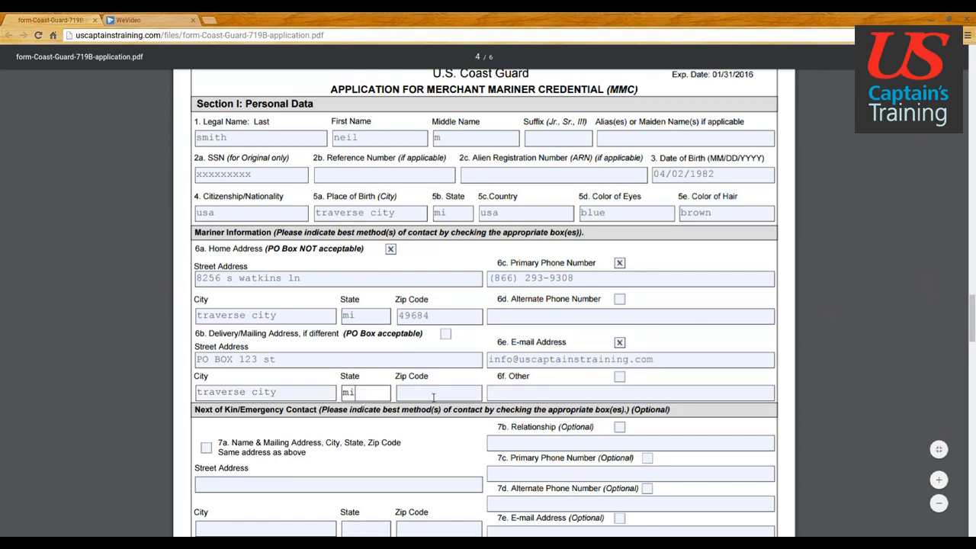
left_click(434, 397)
type("49")
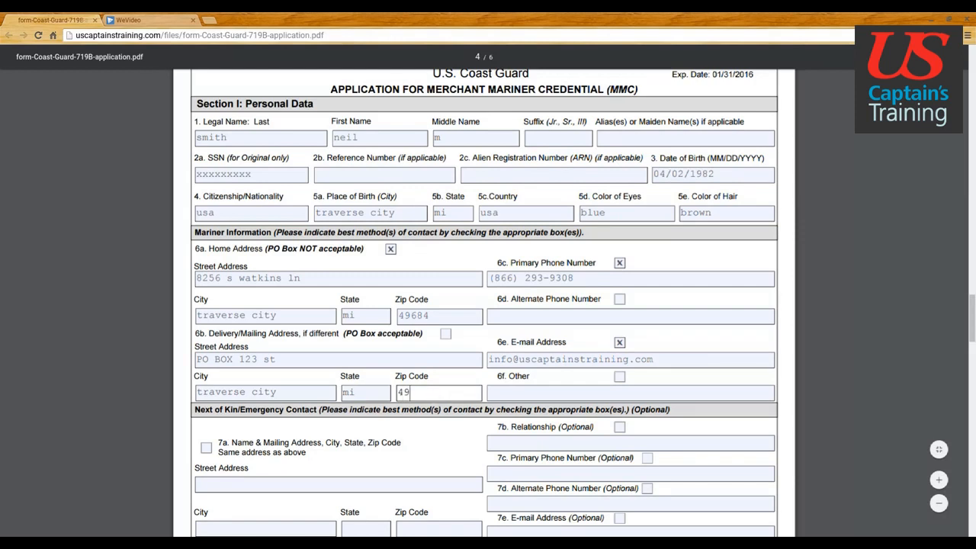
type("684")
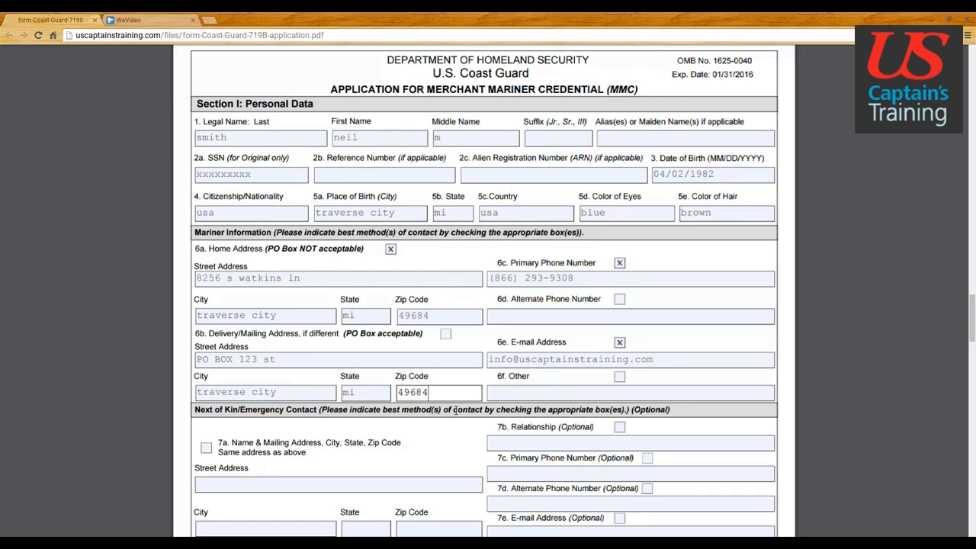
left_click(449, 336)
left_click(450, 337)
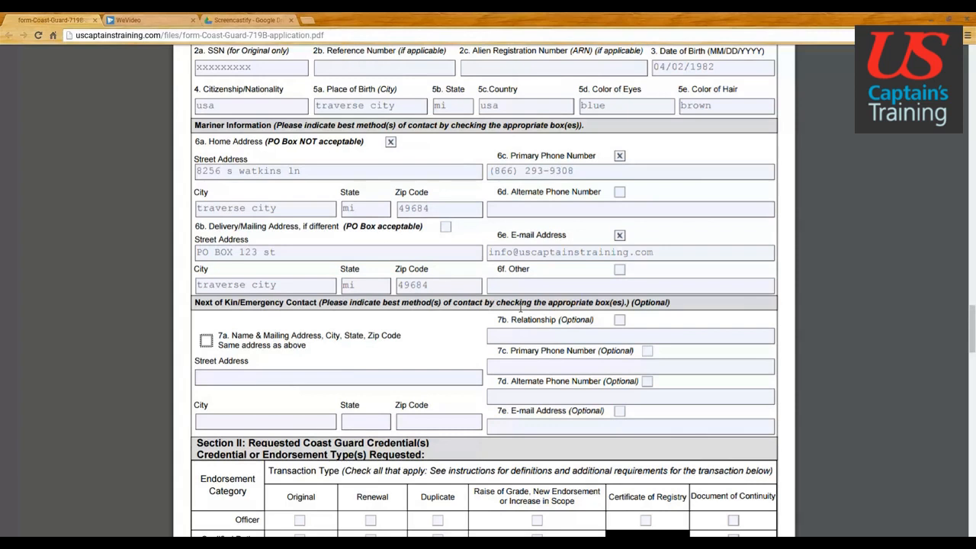
left_click(272, 380)
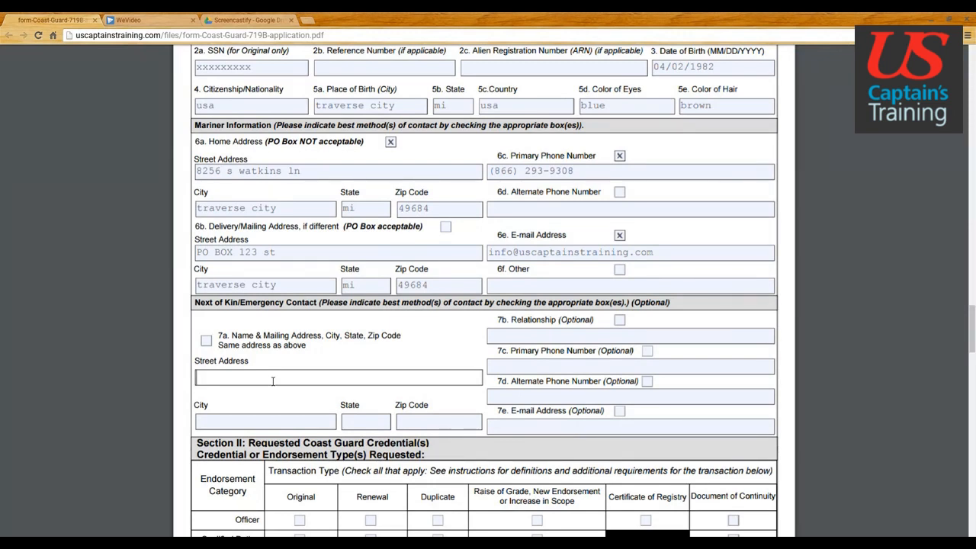
Step: Set the emergency contact's relationship to Friend and paste in the street address
left_click(508, 337)
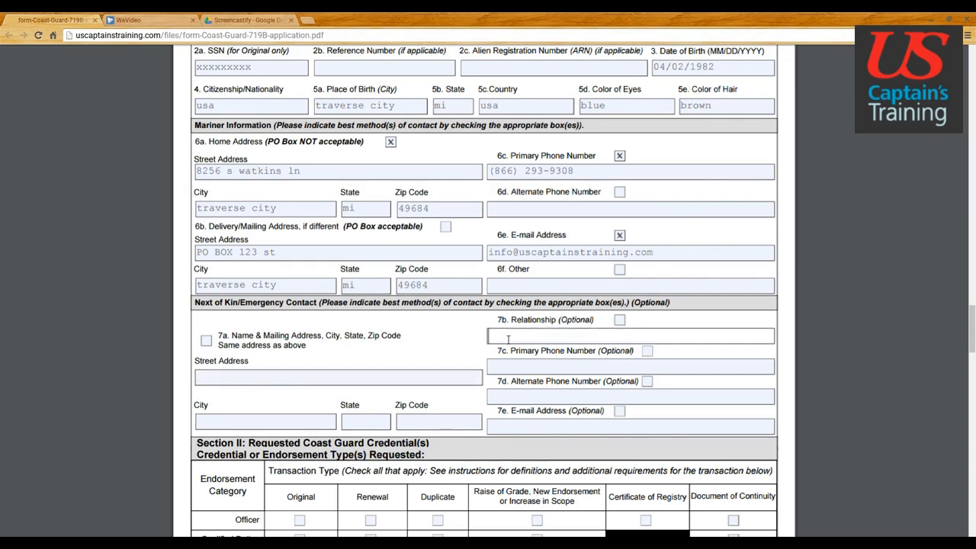
type("Friend")
left_click(300, 380)
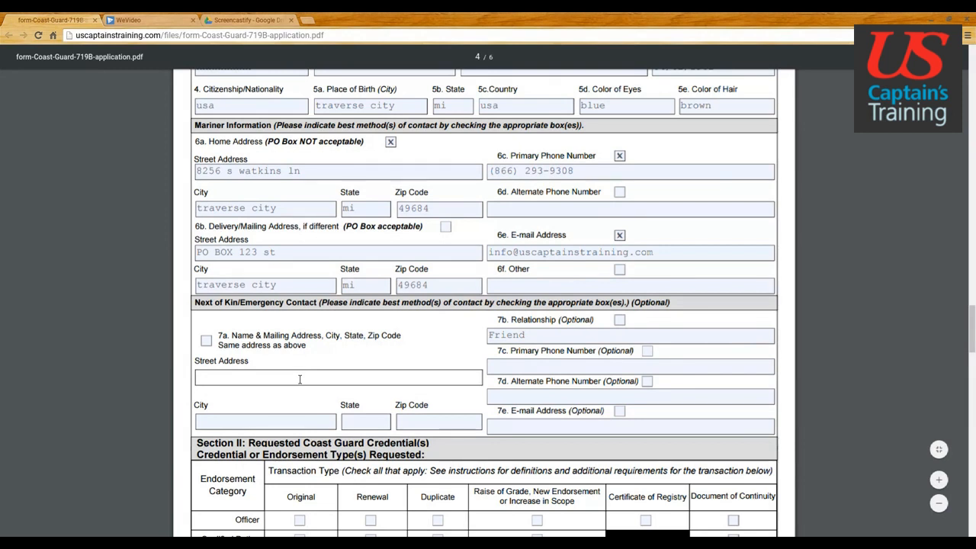
Step: Complete the emergency contact's city, state and ZIP code
left_click(271, 422)
type("traverse city")
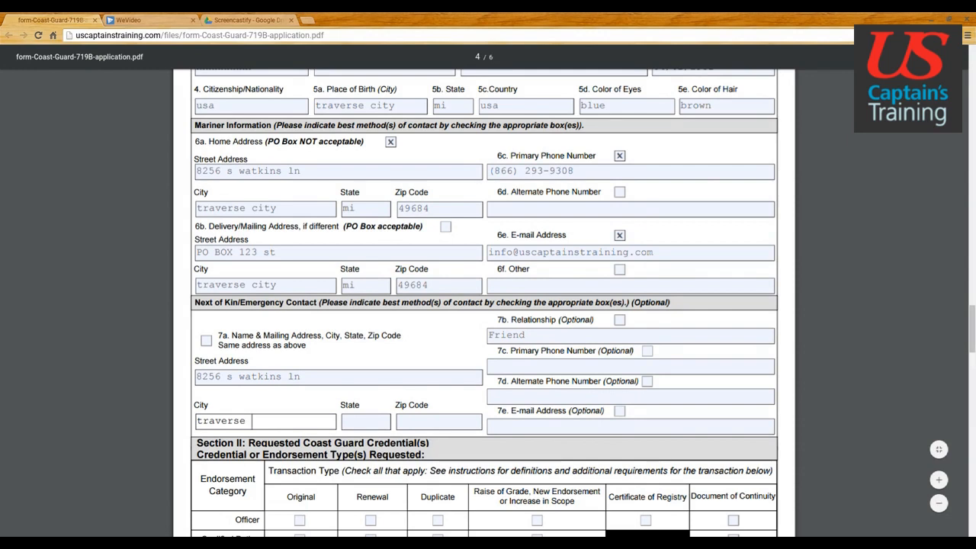
left_click(345, 425)
type("mi")
left_click(440, 424)
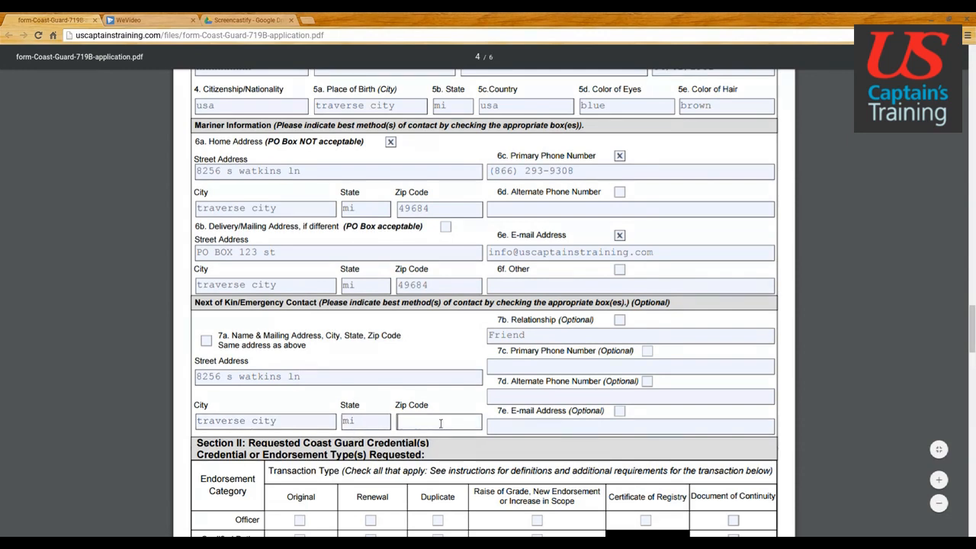
type("49684")
Step: Enter the emergency contact's primary phone number and e-mail address
left_click(554, 369)
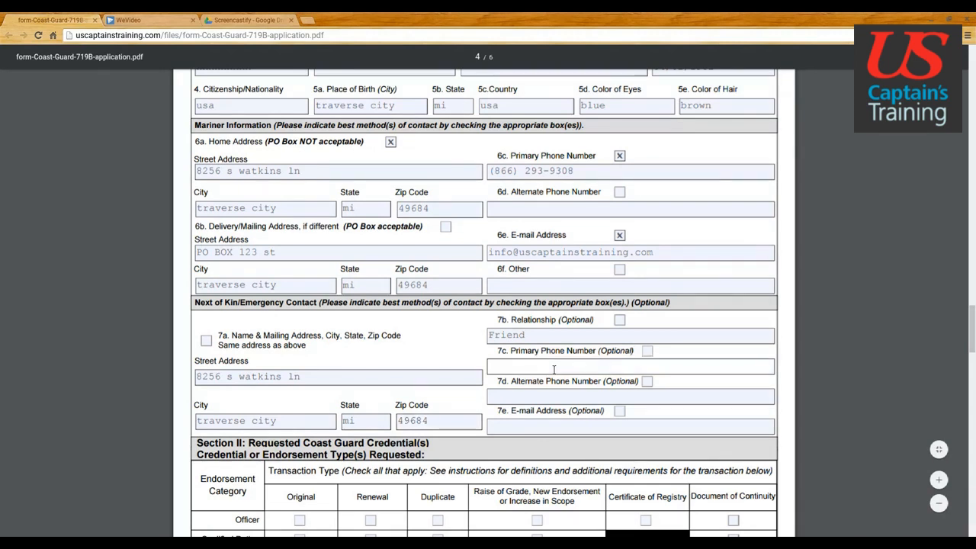
left_click(560, 429)
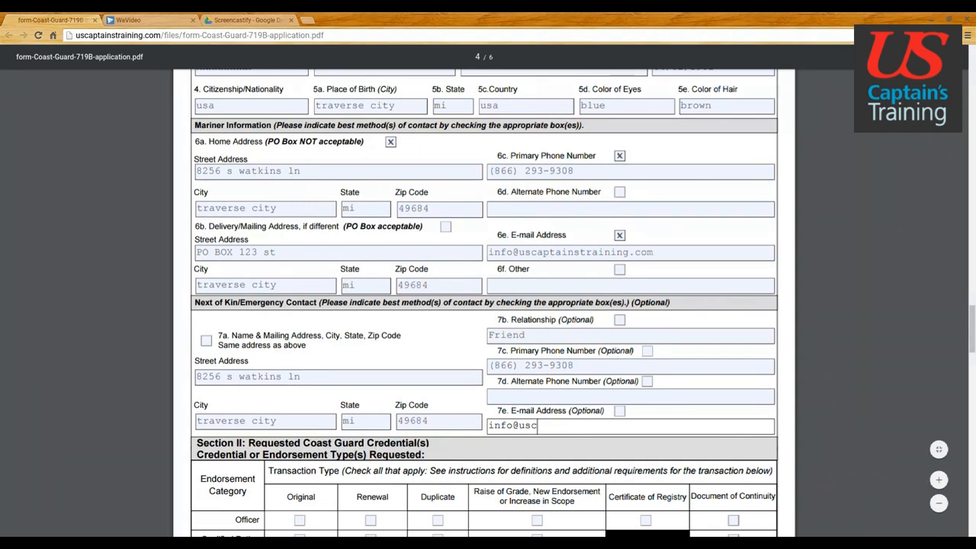
Step: Tick 'Same address as above' and primary phone as the contact's preferred method
left_click(207, 341)
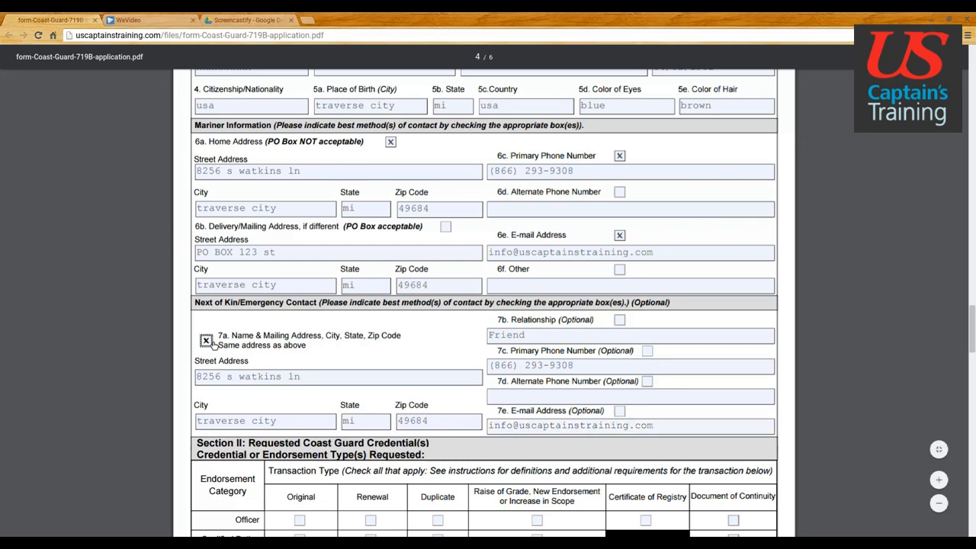
left_click(648, 352)
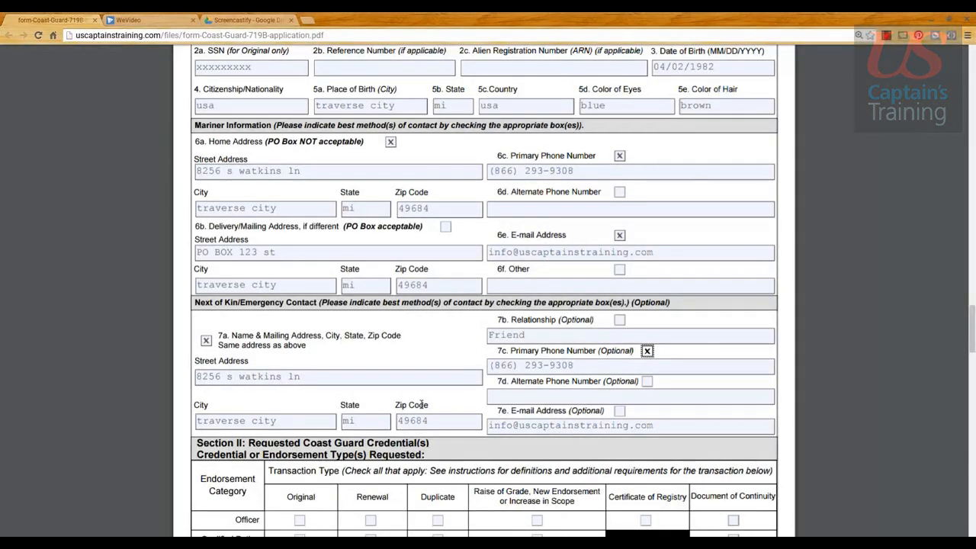
scroll(422, 405, "up", 2)
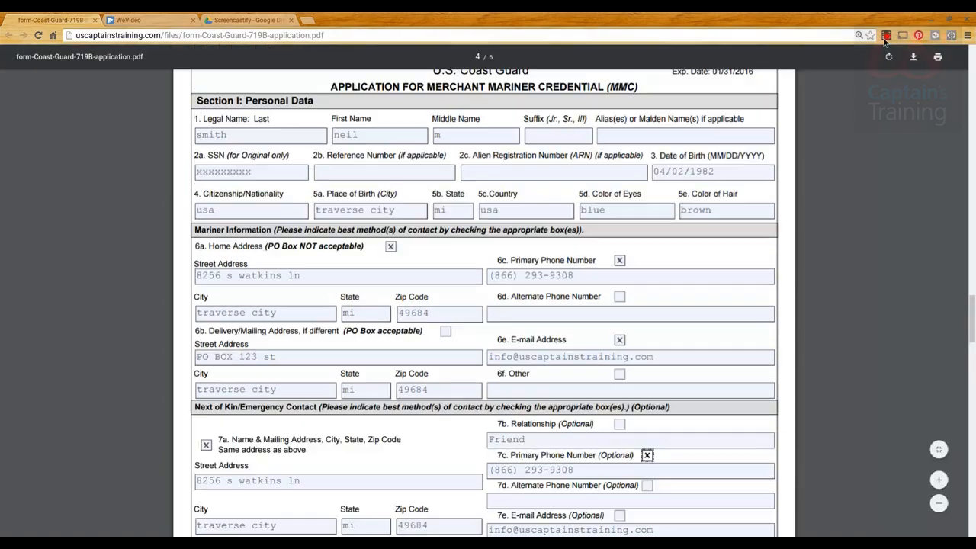